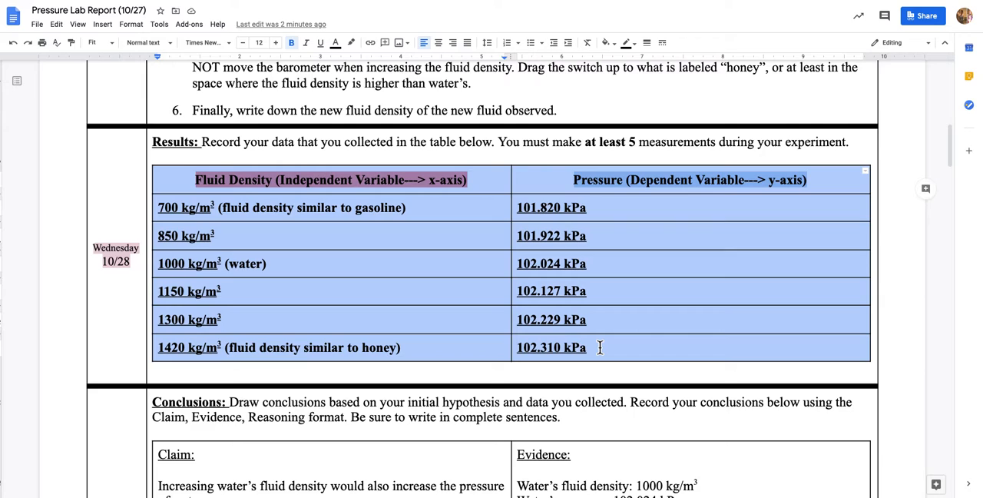
# Switch to the untitled spreadsheet in Google Sheets and paste the copied fluid density and pressure table at cell A1 of Sheet1
pyautogui.hotkey('ctrl', 'Tab')
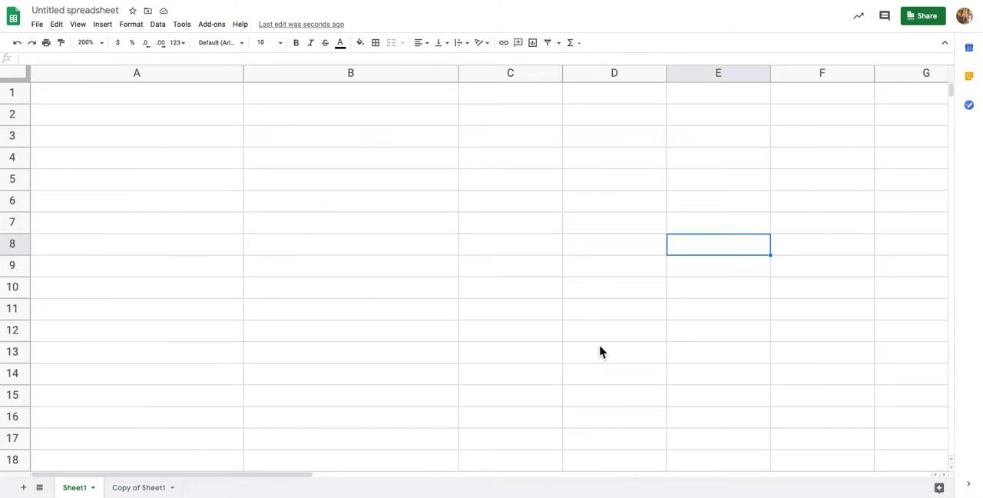
pyautogui.click(95, 100)
pyautogui.write('Fluid Density (Independent Variable---> x-axis)\tPressure (Dependent Variable---> y-axis) 700 kg/m3 (fluid density similar to gasoline)\t101.820 kPa 850 kg/m3\t101.922 kPa 1000 kg/m3 (water)\t102.024 kPa 1150 kg/m3\t102.127 kPa 1300 kg/m3\t102.229 kPa 1420 kg/m3 (fluid density similar to honey)\t102.310 kPa')
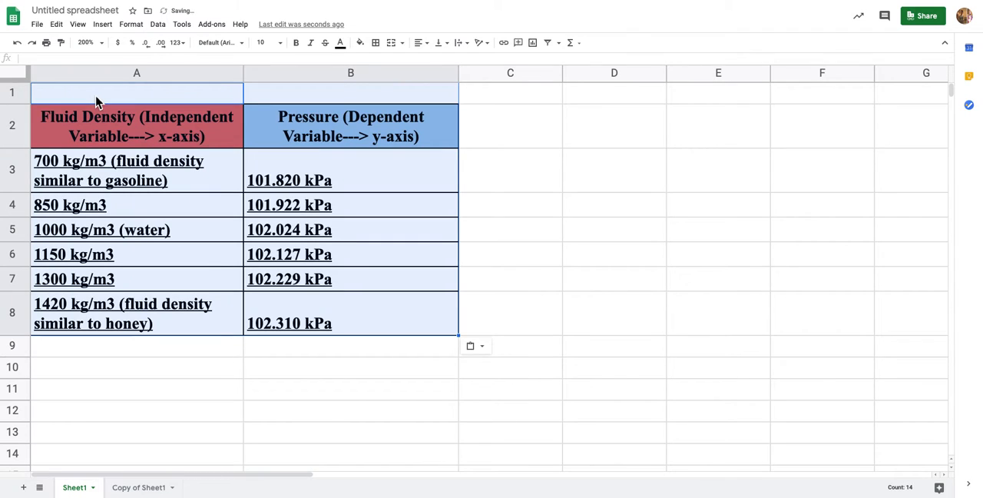
pyautogui.click(120, 372)
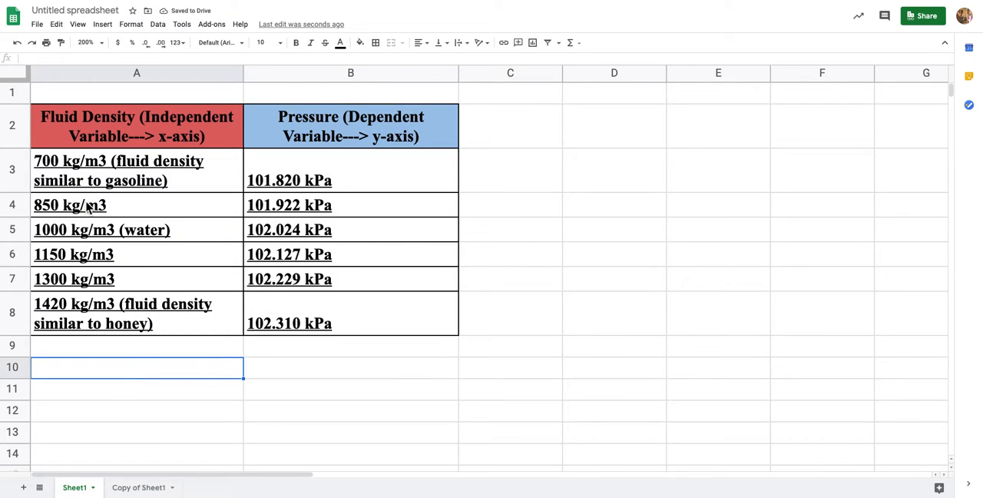
# Remove the kg/m3 unit from the 700 density entry in cell A3
pyautogui.click(109, 165)
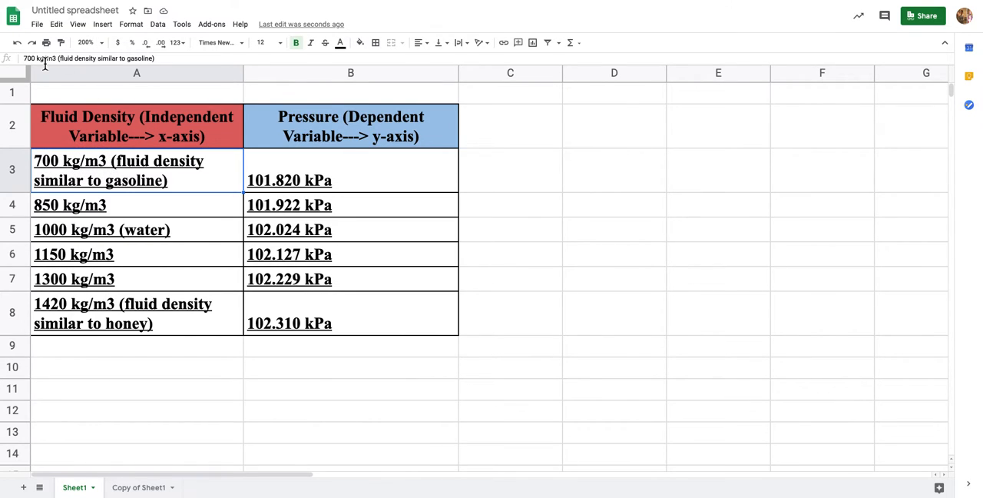
pyautogui.doubleClick(102, 159)
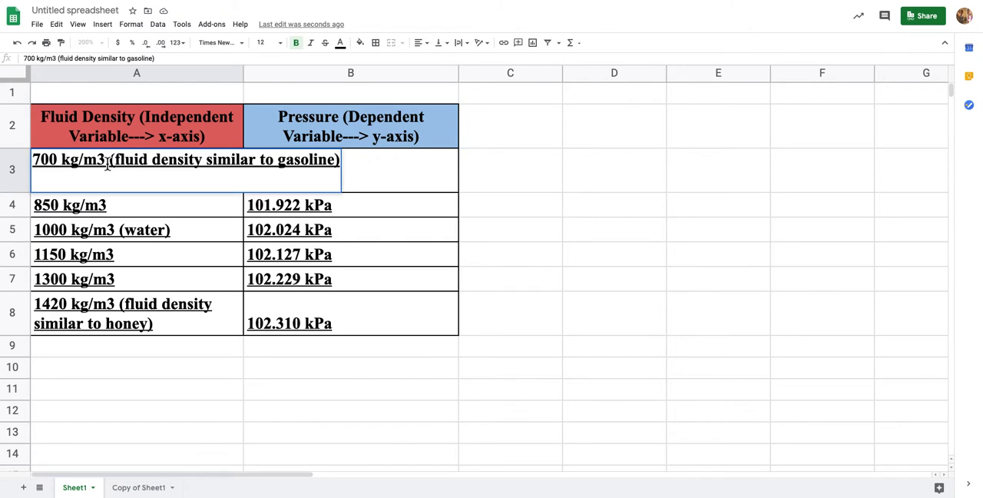
pyautogui.moveTo(107, 164); pyautogui.dragTo(66, 163)
pyautogui.press('BackSpace')
# Change the density column header in cell A2 to "Fluid Density (kg/m3)"
pyautogui.click(198, 143)
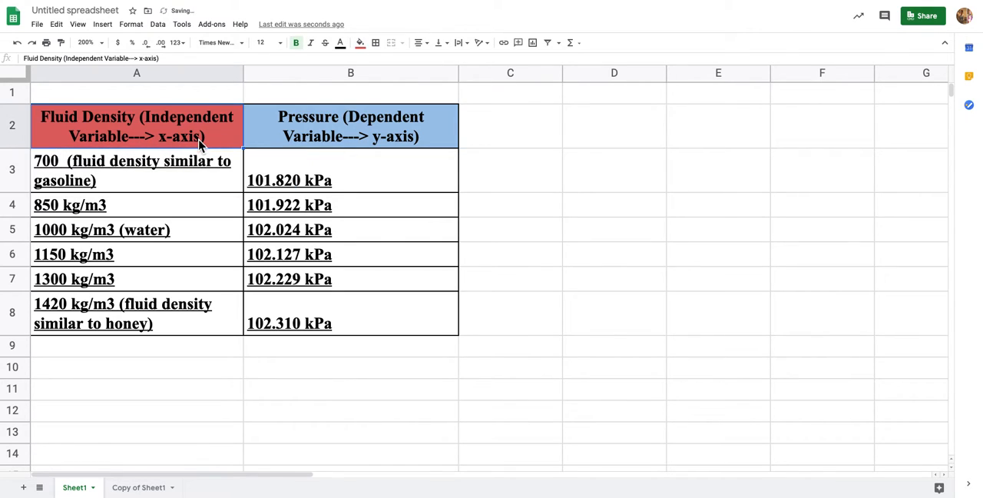
pyautogui.doubleClick(199, 142)
pyautogui.moveTo(361, 119); pyautogui.dragTo(141, 123)
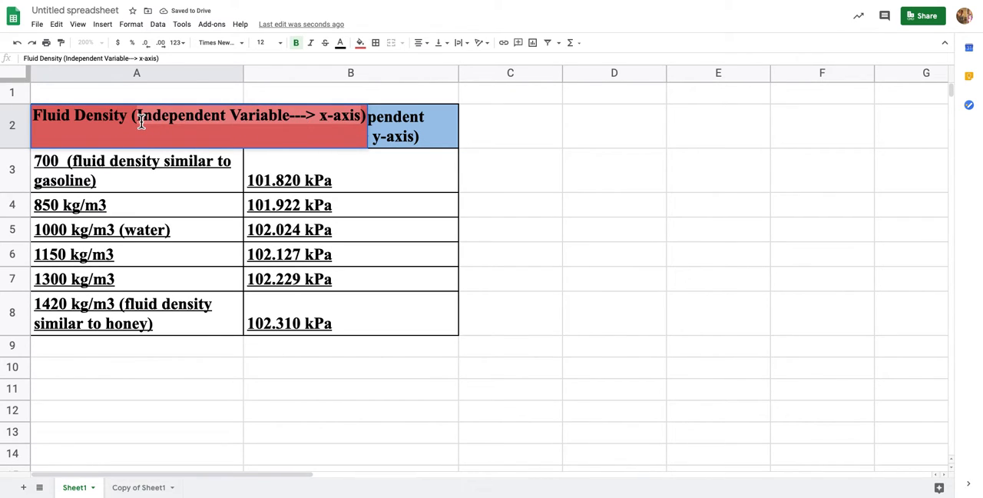
pyautogui.write('kg/m3)')
pyautogui.click(147, 190)
# Delete the note "(fluid density similar to gasoline)" from cell A3, leaving only the number 700
pyautogui.click(115, 186)
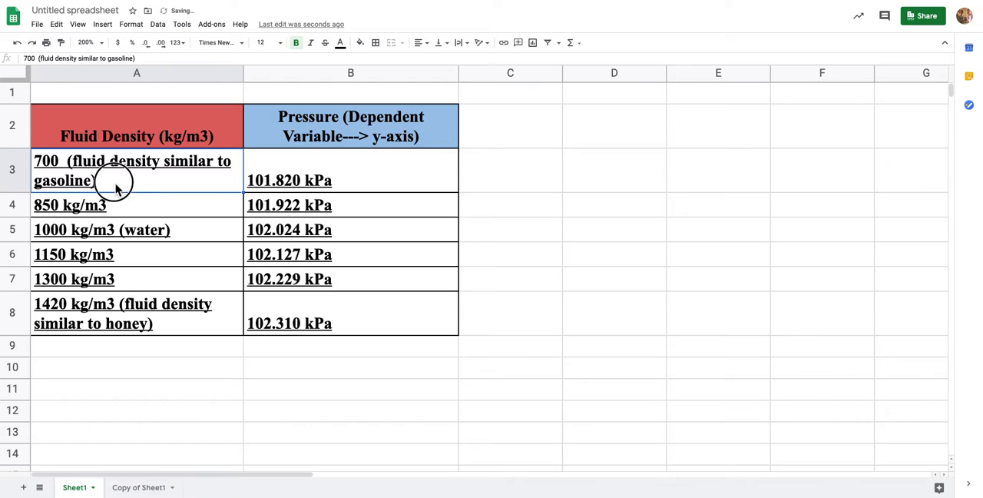
pyautogui.doubleClick(115, 185)
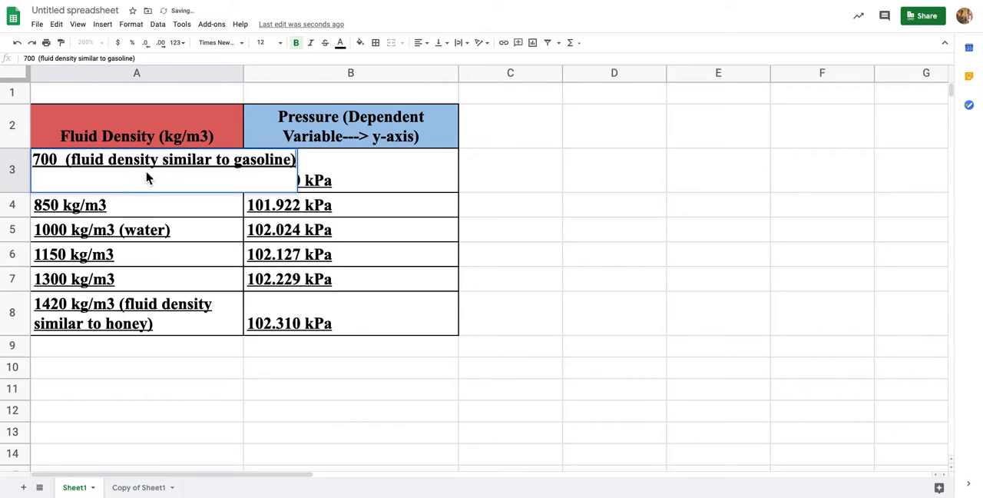
pyautogui.keyDown('shift'); pyautogui.click(59, 164); pyautogui.keyUp('shift')
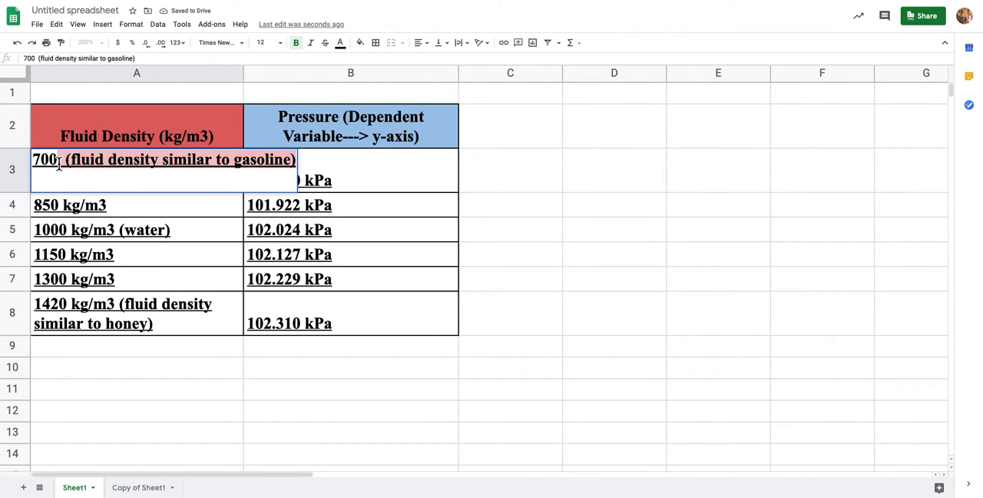
pyautogui.press('BackSpace')
pyautogui.press('Return')
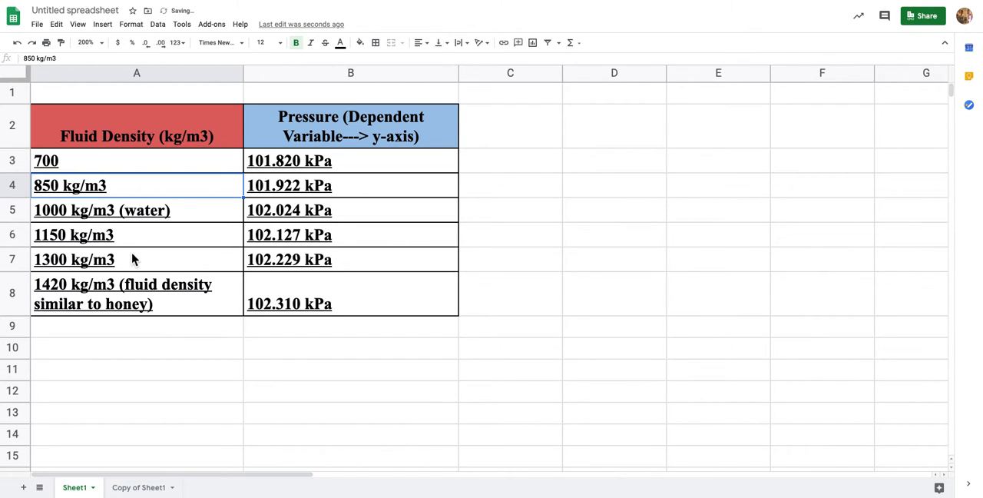
# On the "Copy of Sheet1" sheet, insert a chart from the density and pressure data in A2:B8, including the headers
pyautogui.click(138, 487)
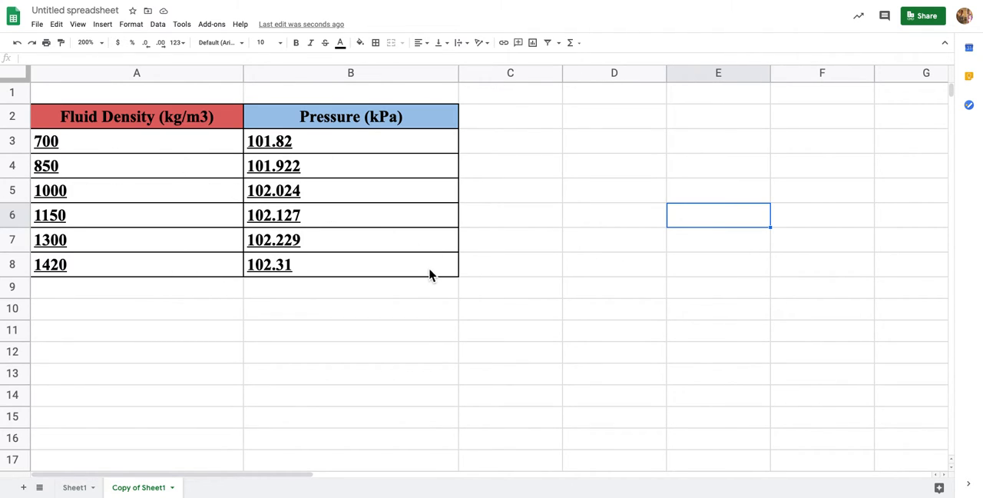
pyautogui.click(122, 119)
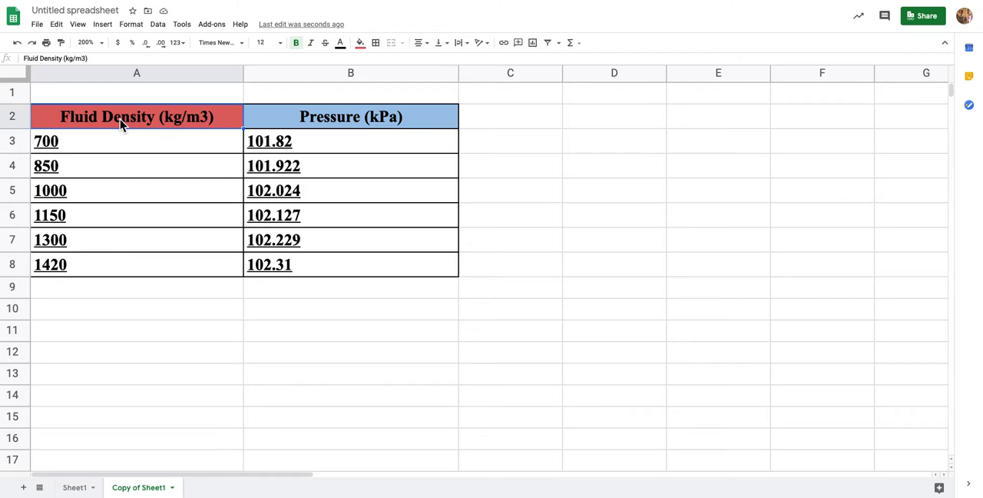
pyautogui.keyDown('shift'); pyautogui.click(379, 273); pyautogui.keyUp('shift')
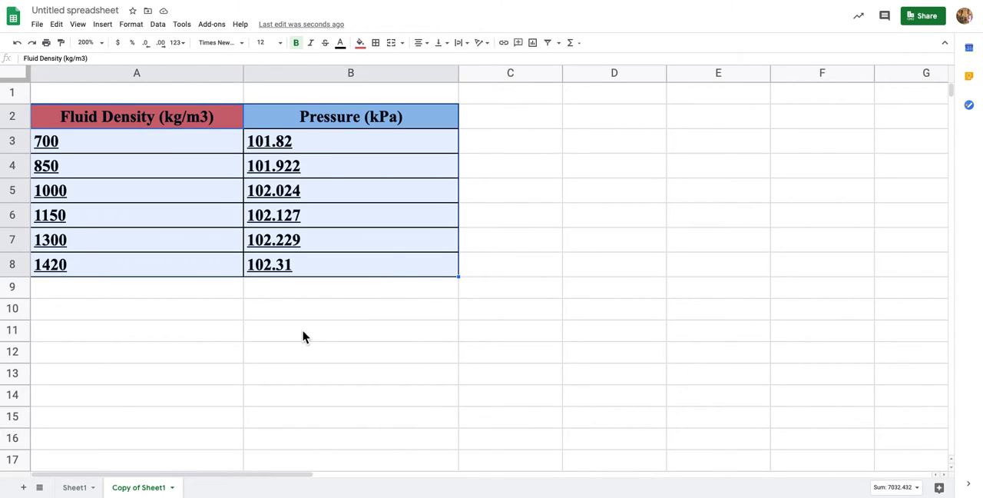
pyautogui.click(303, 333)
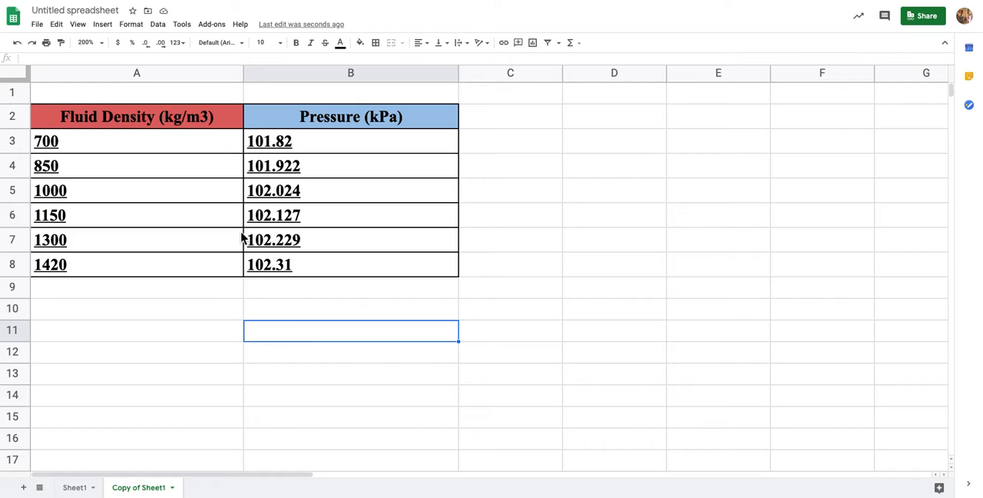
pyautogui.click(105, 123)
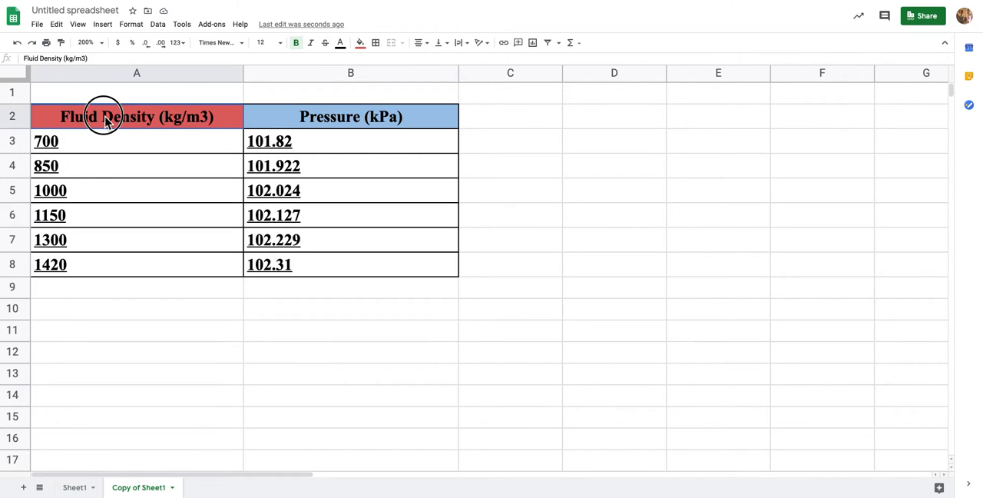
pyautogui.moveTo(105, 123); pyautogui.dragTo(320, 267)
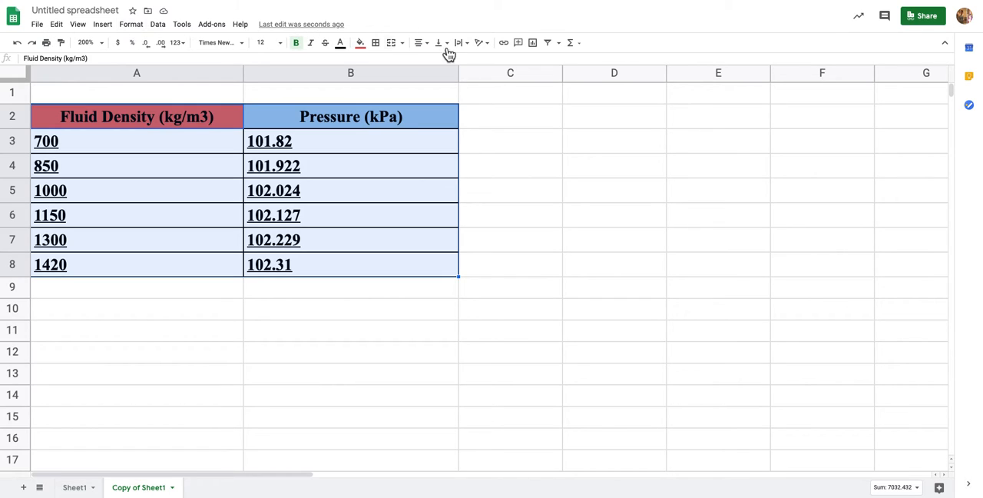
pyautogui.click(947, 46)
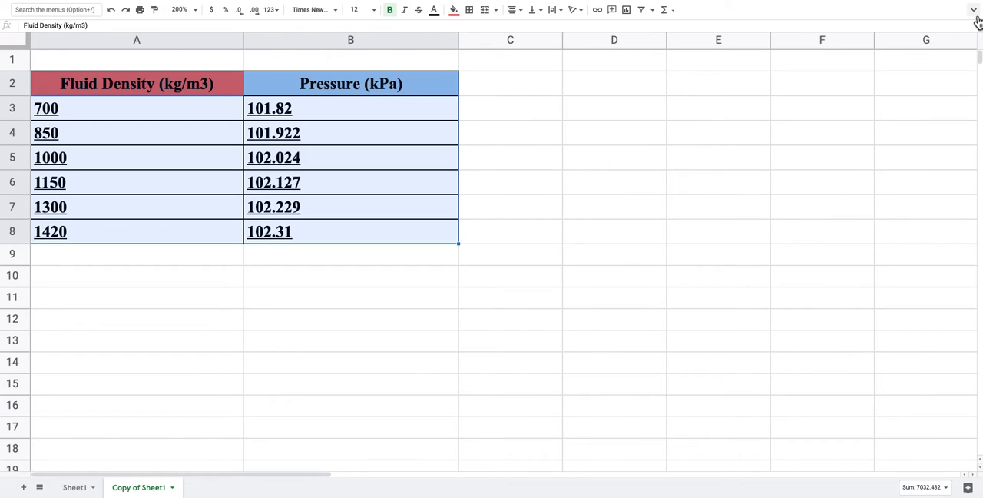
pyautogui.click(974, 11)
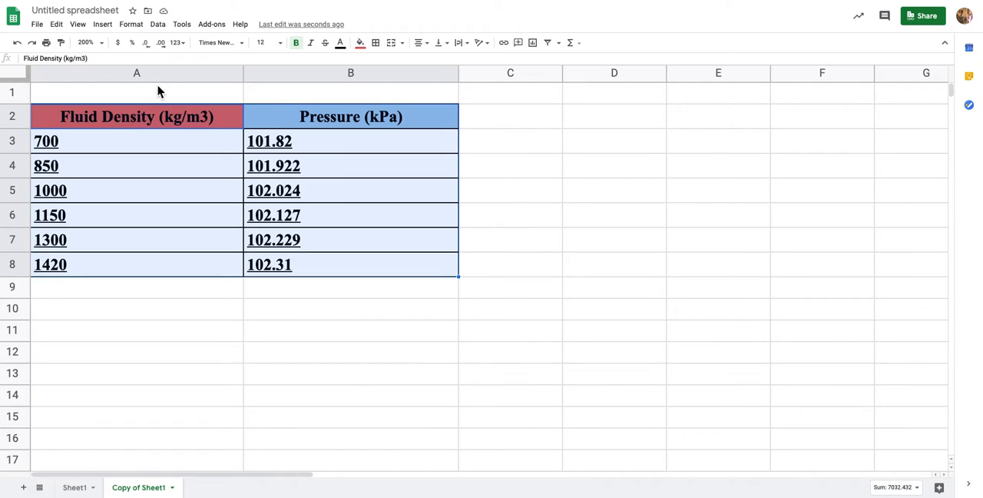
pyautogui.click(103, 26)
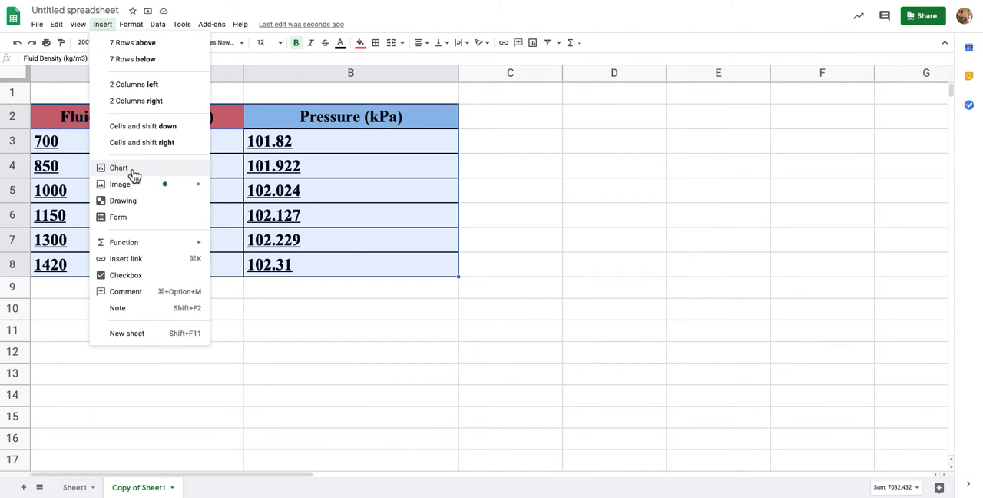
pyautogui.click(133, 176)
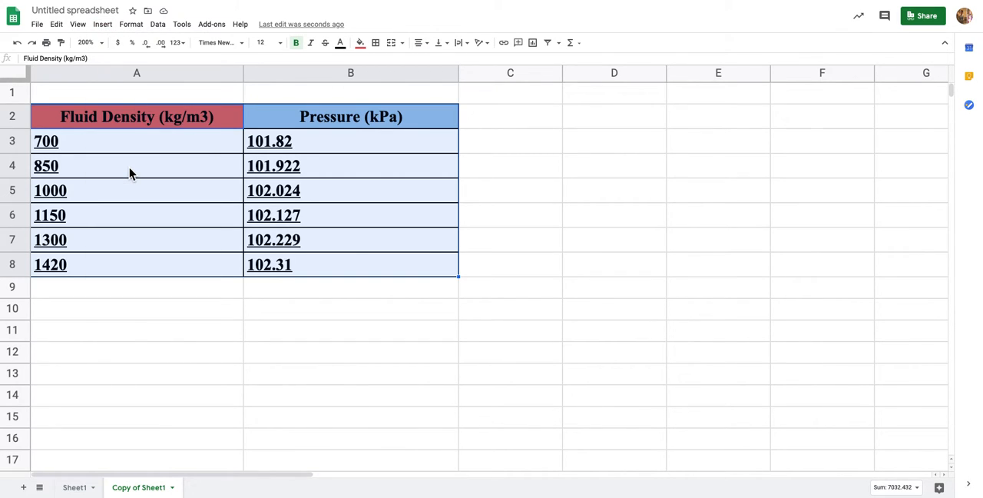
# Set the sheet zoom to 150% and change the pressure versus fluid density chart to a scatter chart
pyautogui.hscroll(5, 254, 202)
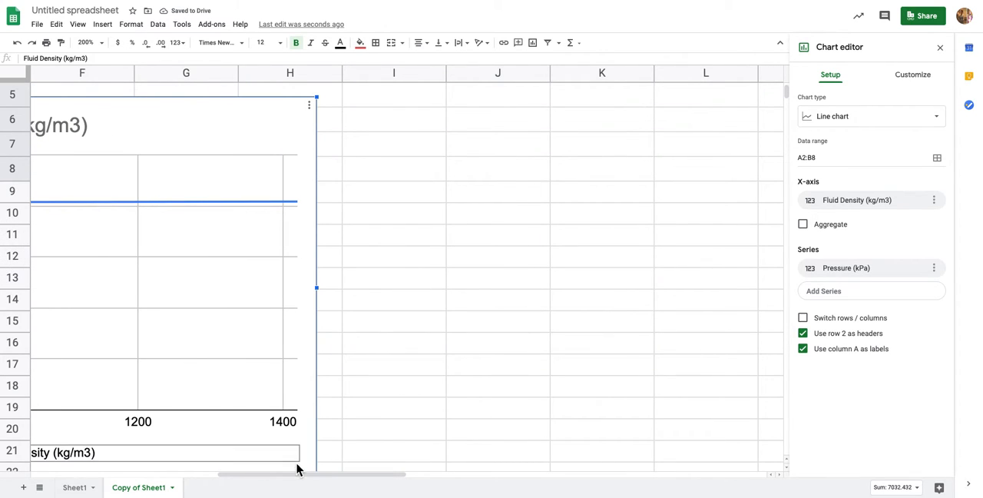
pyautogui.moveTo(297, 478); pyautogui.dragTo(184, 480)
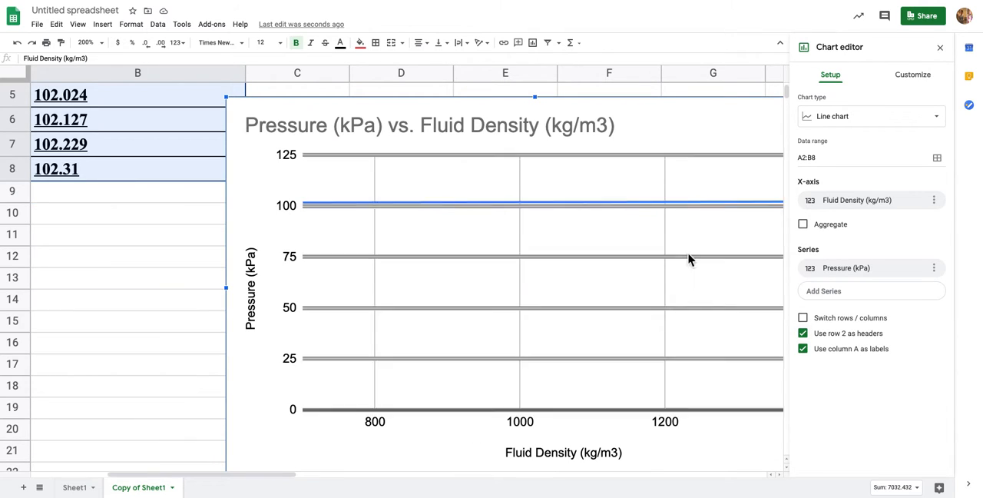
pyautogui.click(91, 43)
pyautogui.click(94, 129)
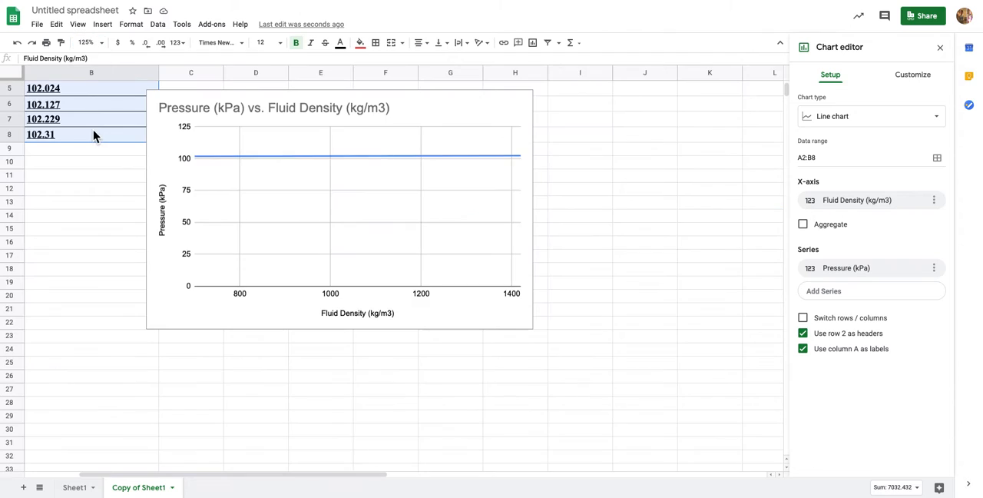
pyautogui.scroll(2, 561, 242)
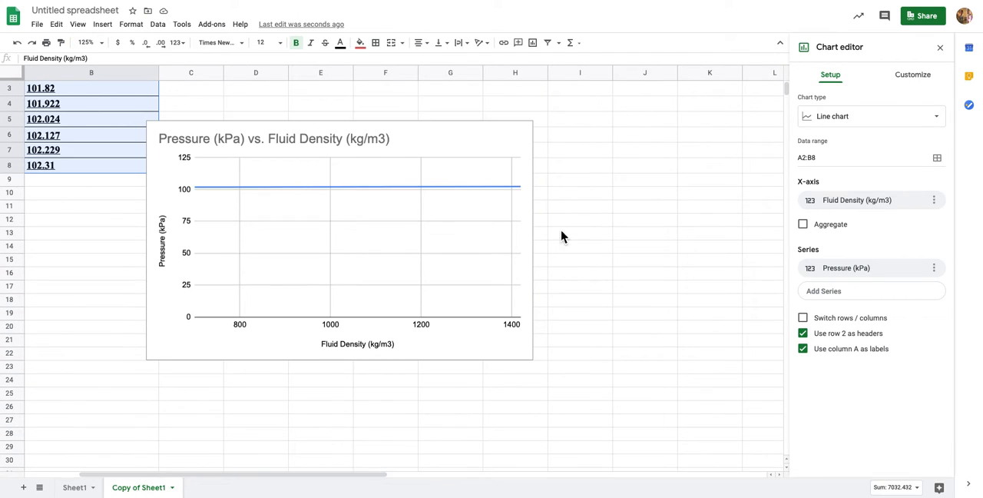
pyautogui.click(101, 44)
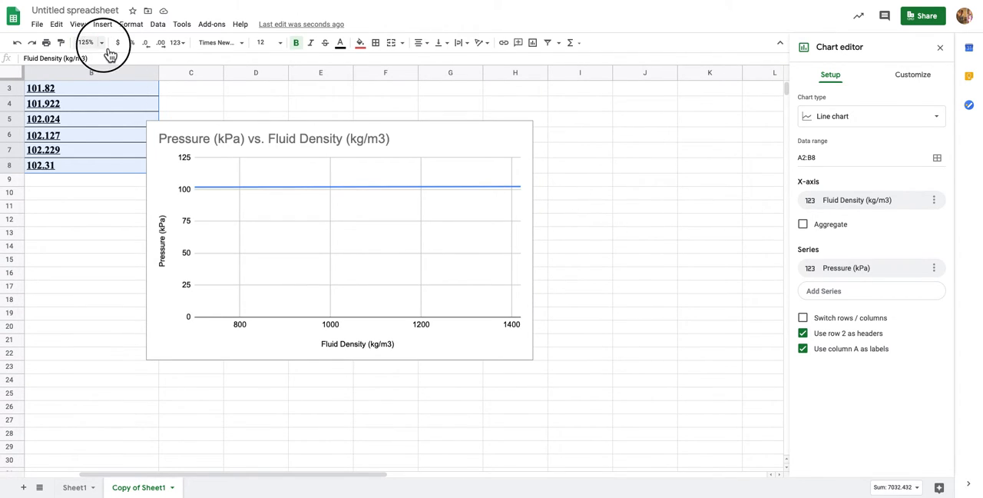
pyautogui.click(93, 146)
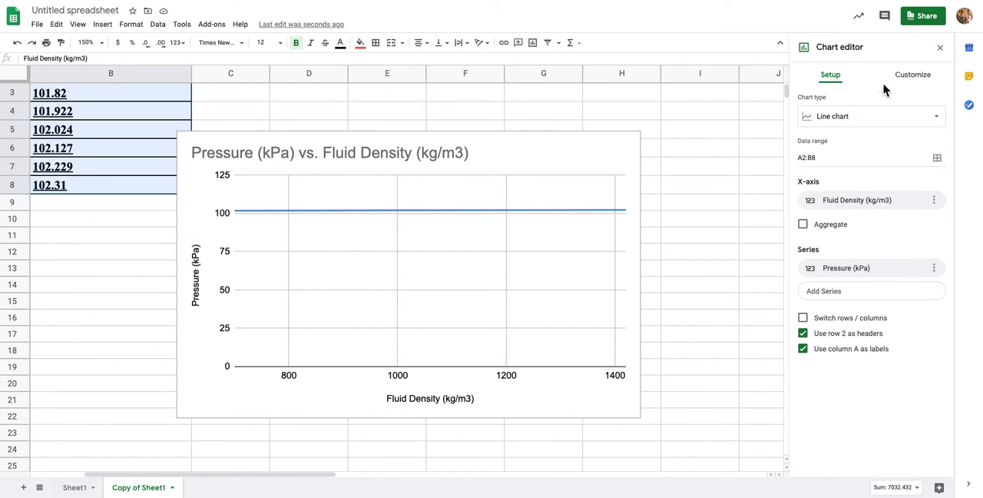
pyautogui.click(849, 123)
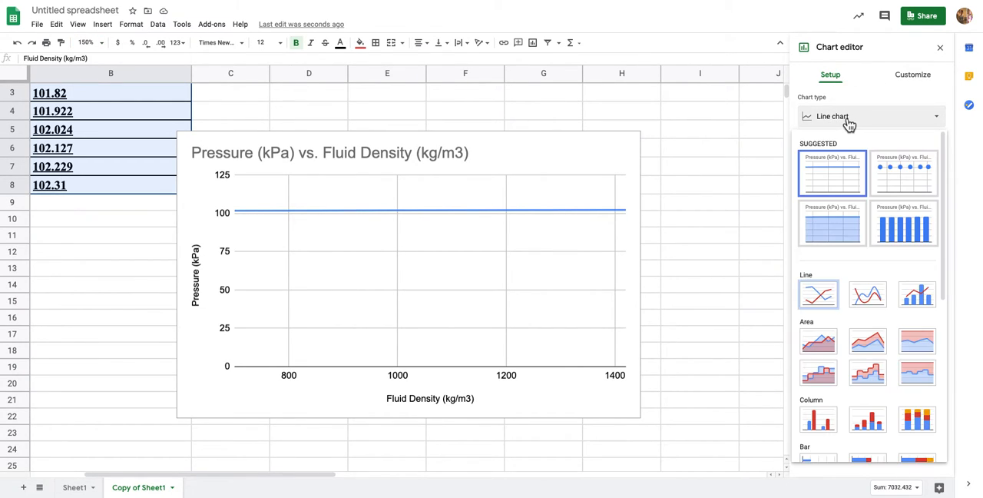
pyautogui.click(906, 181)
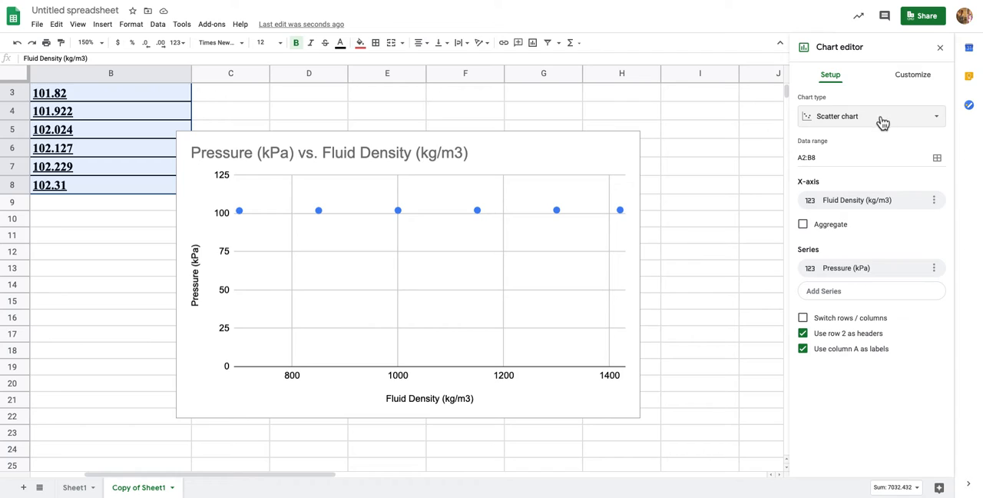
# Set the minimum value of the chart's vertical axis to 101
pyautogui.click(920, 83)
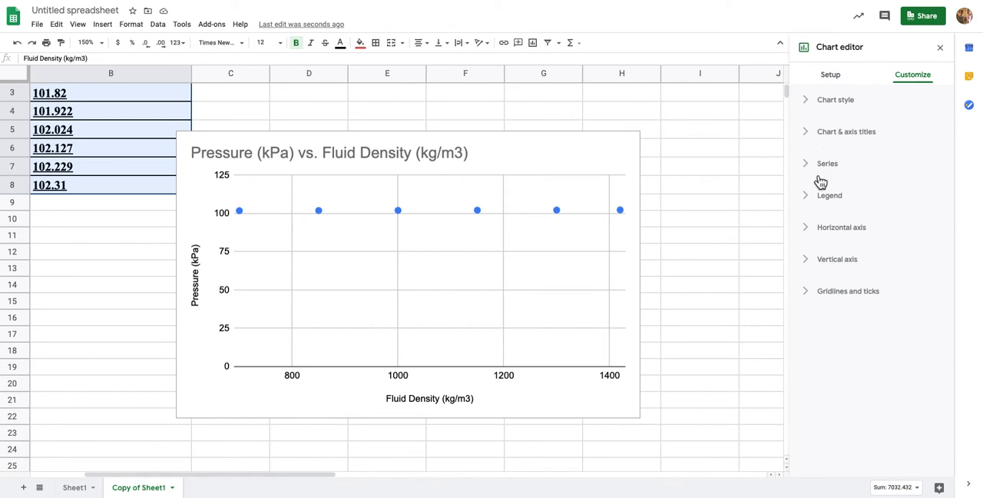
pyautogui.click(815, 266)
pyautogui.scroll(-3, 841, 266)
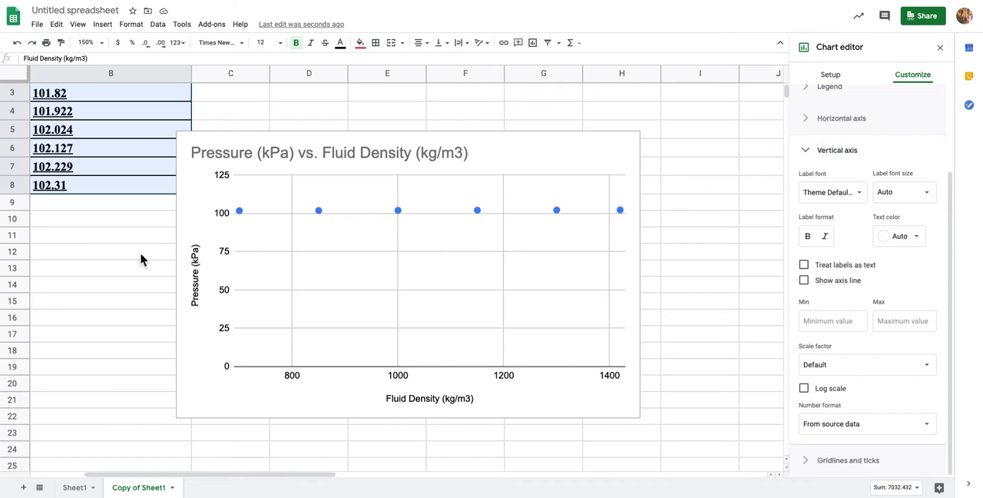
pyautogui.hscroll(-3, 140, 252)
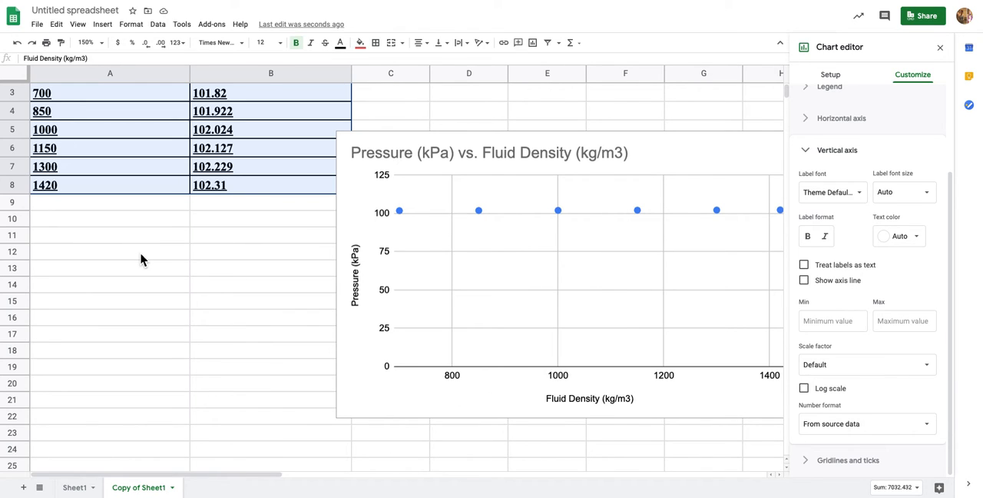
pyautogui.scroll(1, 140, 252)
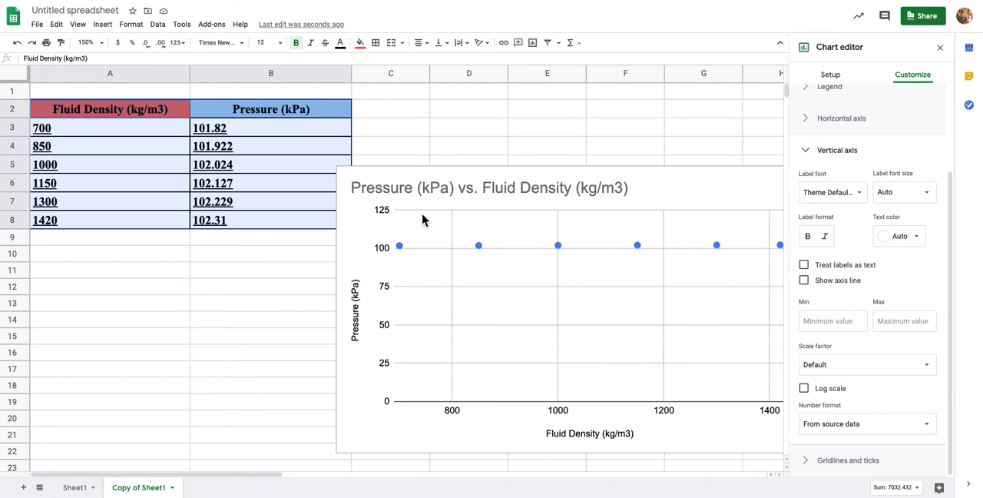
pyautogui.click(813, 322)
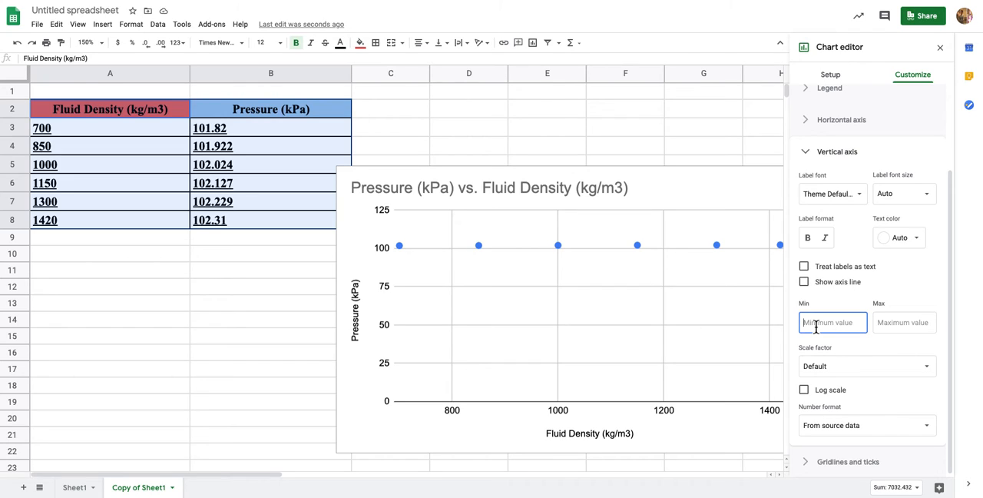
pyautogui.write('101')
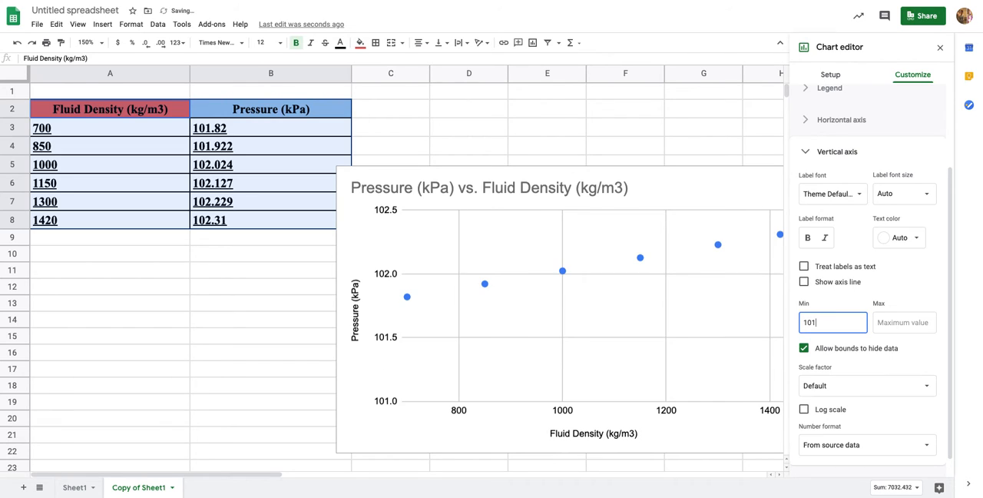
# Set the maximum value of the chart's vertical axis to 102.5 and close the chart editor
pyautogui.click(903, 326)
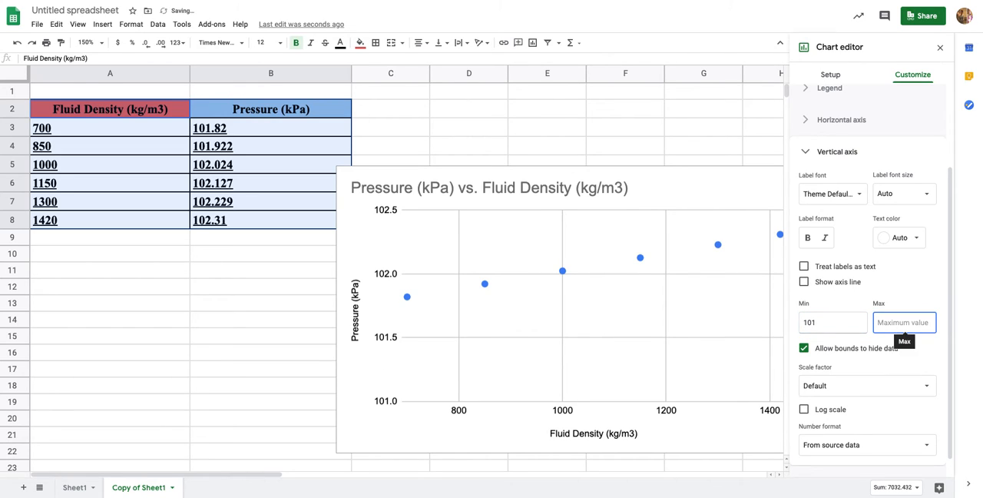
pyautogui.write('1')
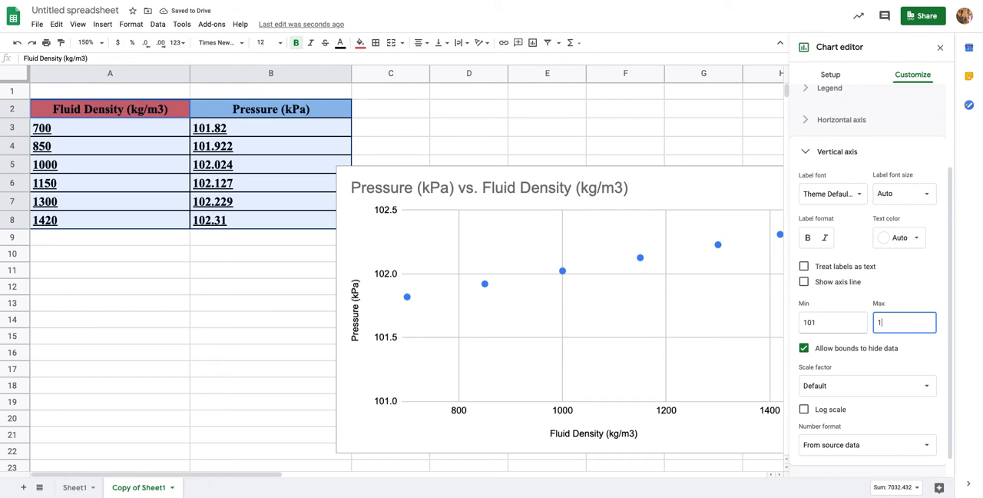
pyautogui.write('02.5')
pyautogui.click(325, 406)
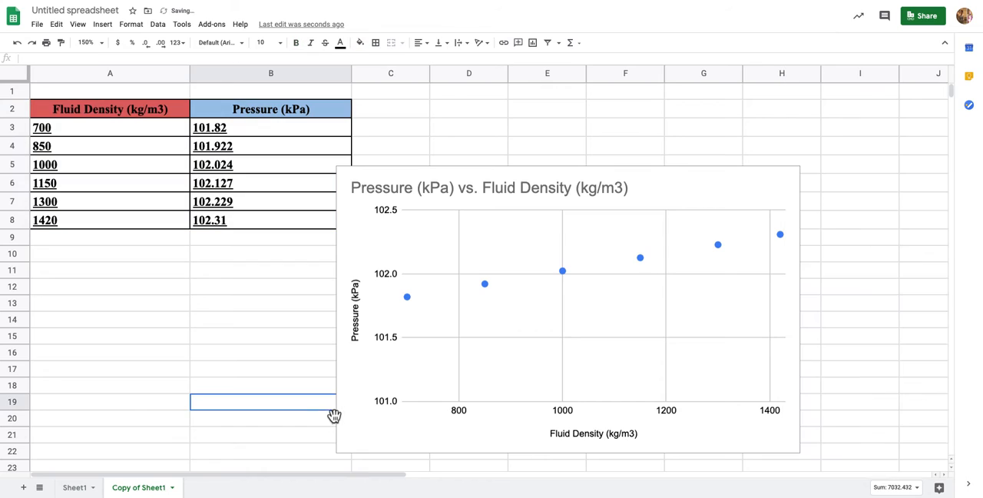
pyautogui.click(544, 359)
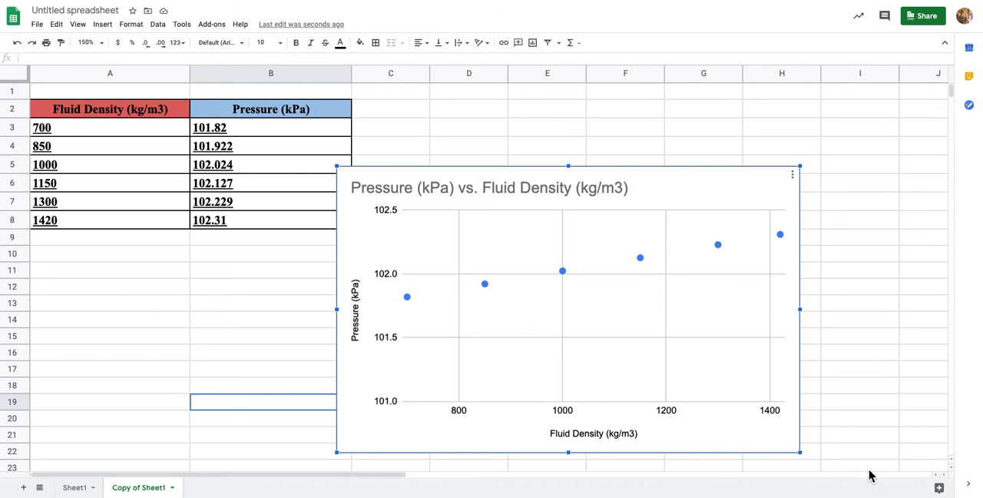
pyautogui.click(619, 136)
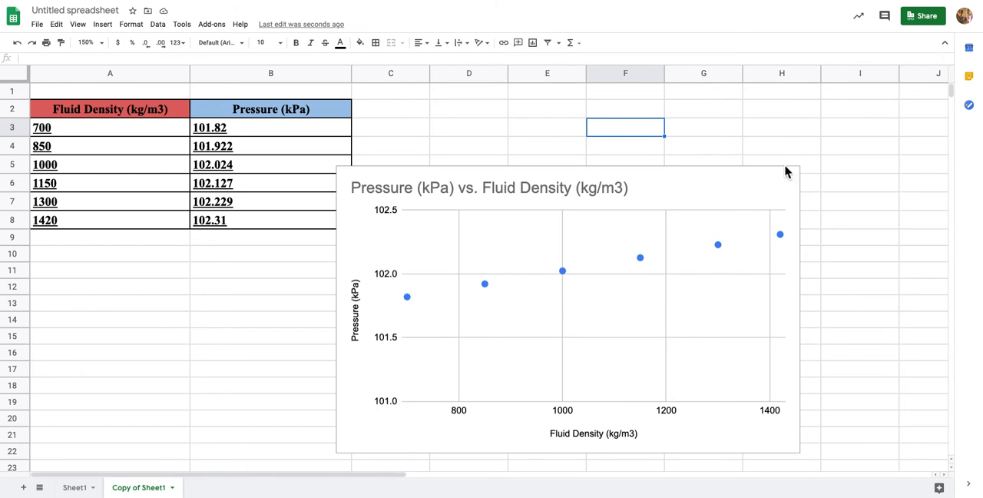
# Reopen the pressure chart for editing and set the minimum value of its vertical axis to 101.7
pyautogui.click(540, 323)
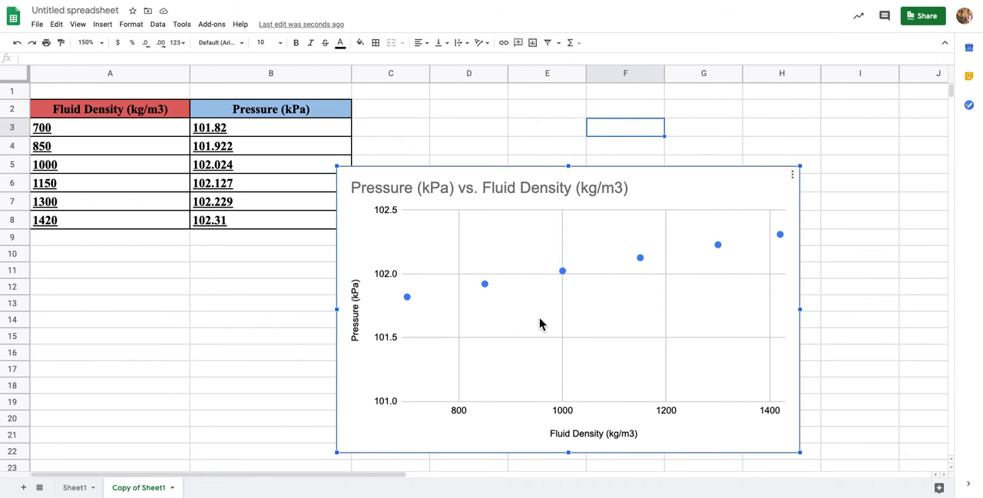
pyautogui.click(792, 177)
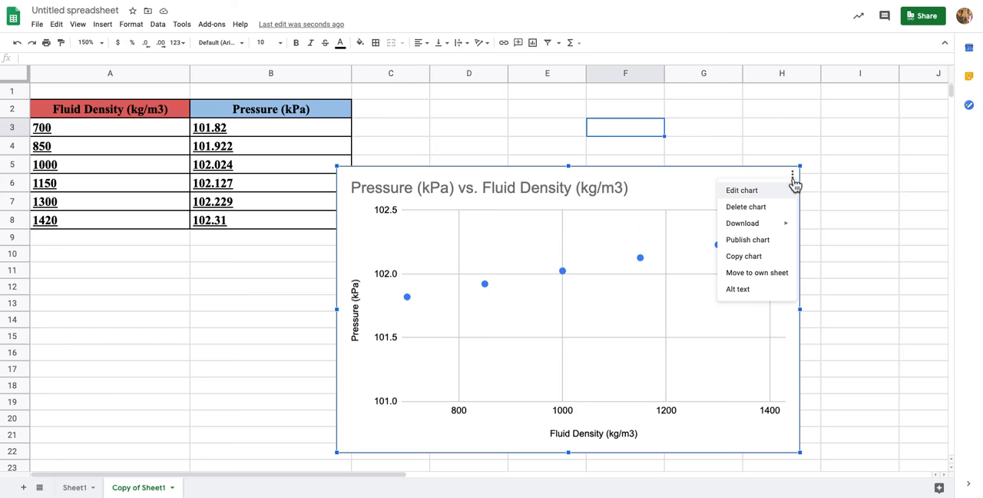
pyautogui.click(752, 192)
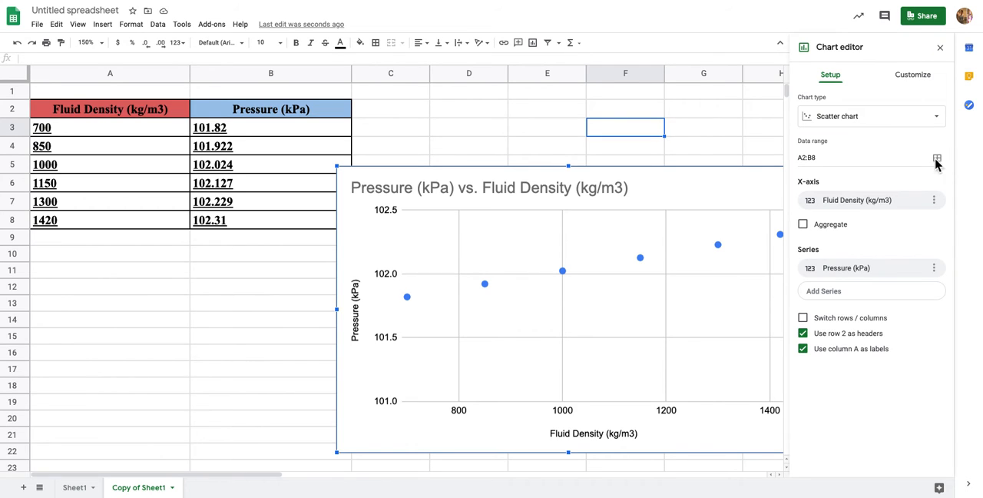
pyautogui.click(912, 80)
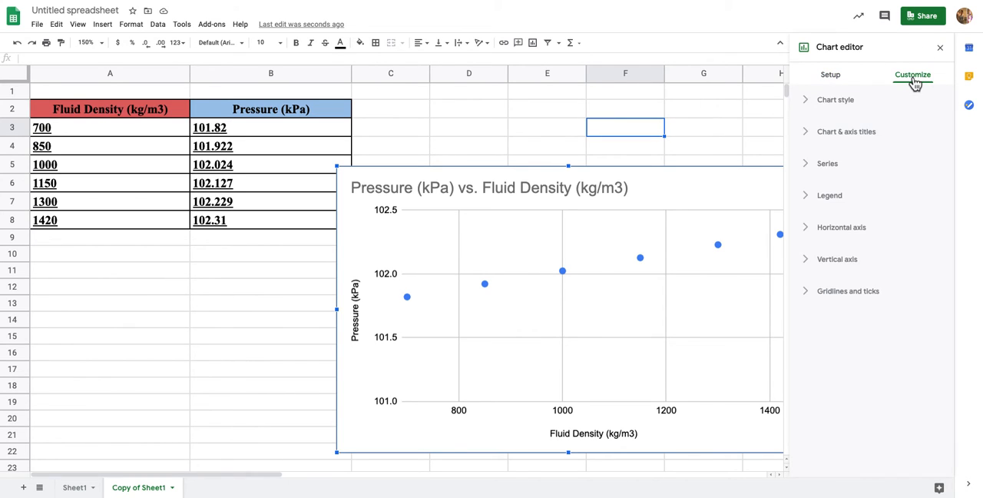
pyautogui.click(816, 261)
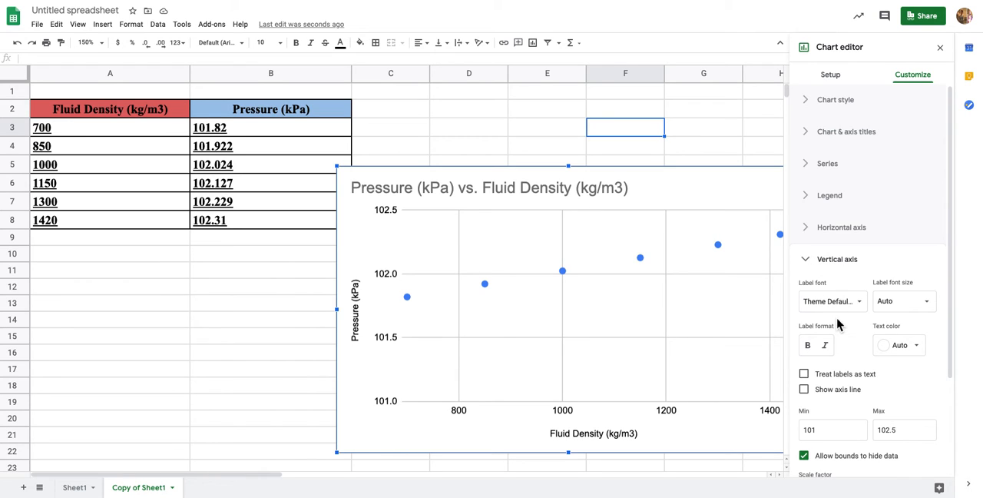
pyautogui.scroll(-2, 836, 315)
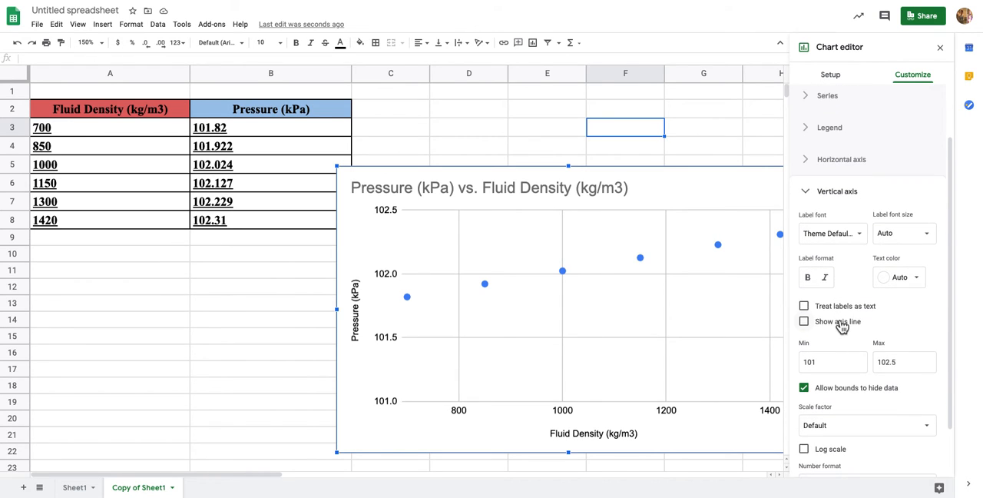
pyautogui.scroll(-1, 839, 324)
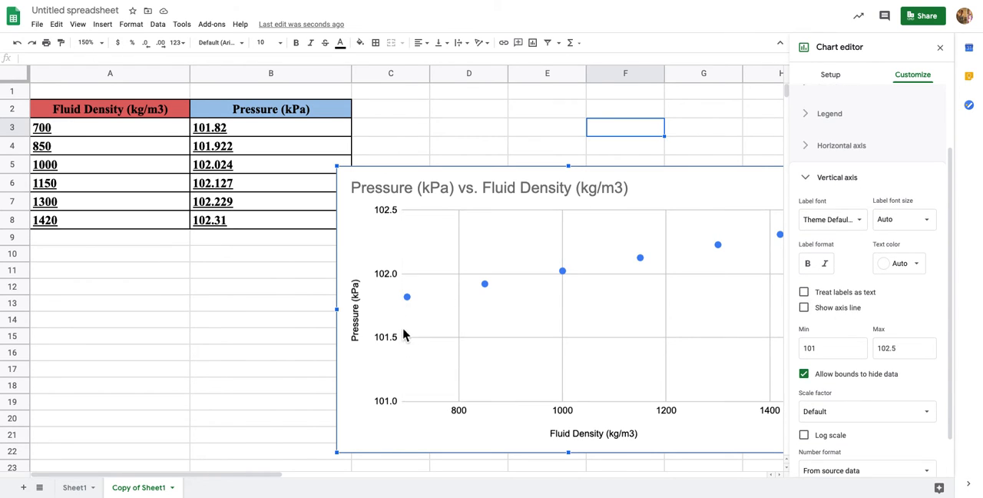
pyautogui.click(404, 304)
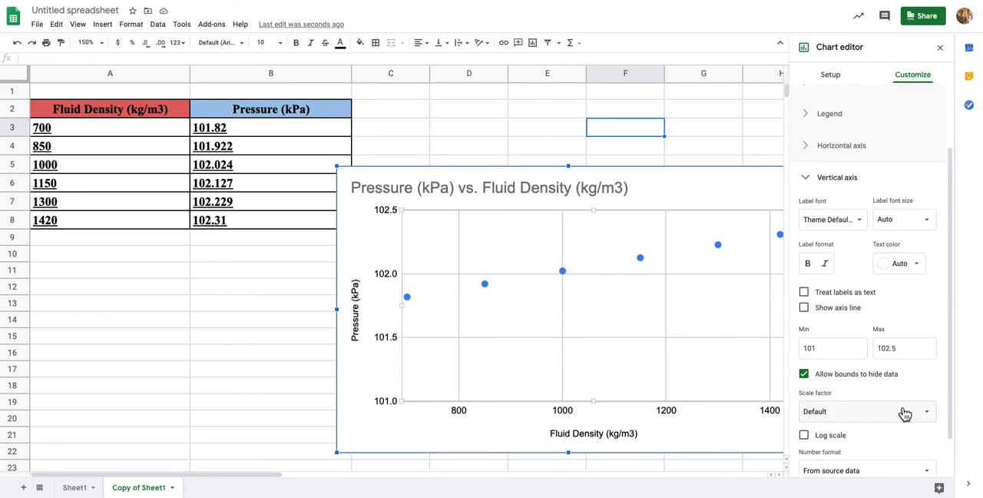
pyautogui.click(826, 349)
pyautogui.scroll(1, 891, 349)
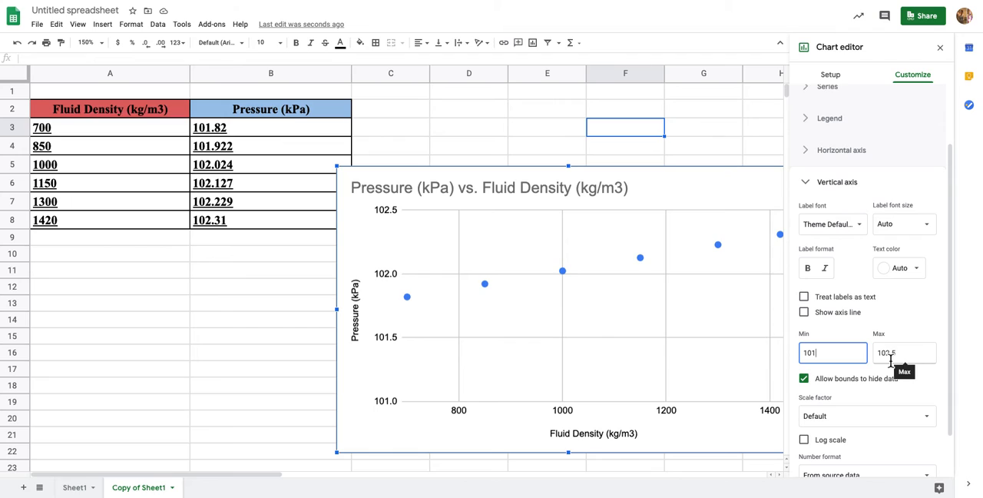
pyautogui.write('.7')
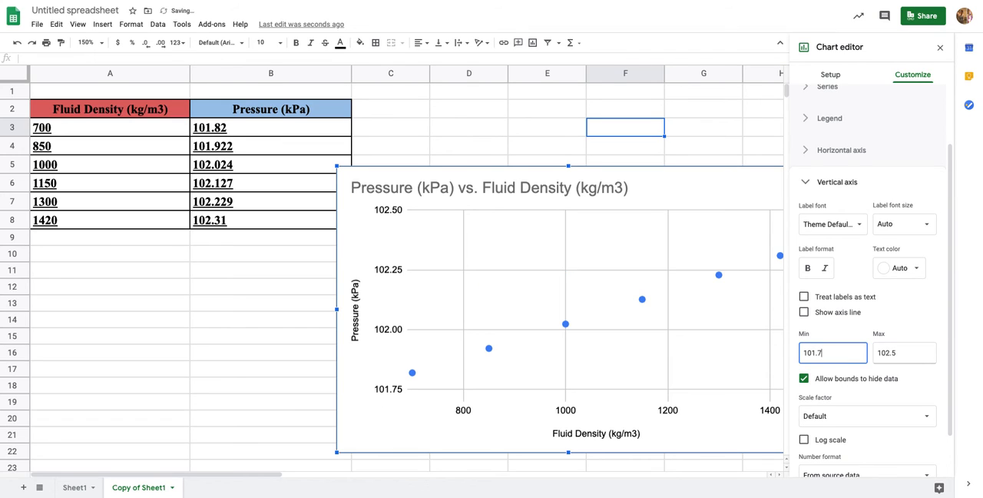
# Try a vertical axis maximum of 102.2, restore it to 102.5, and close the chart editor
pyautogui.click(910, 360)
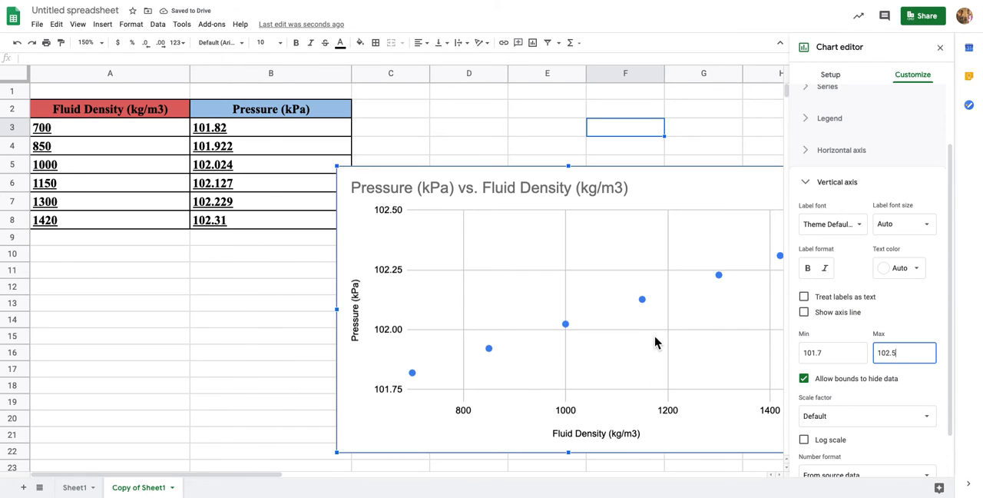
pyautogui.hscroll(5, 653, 343)
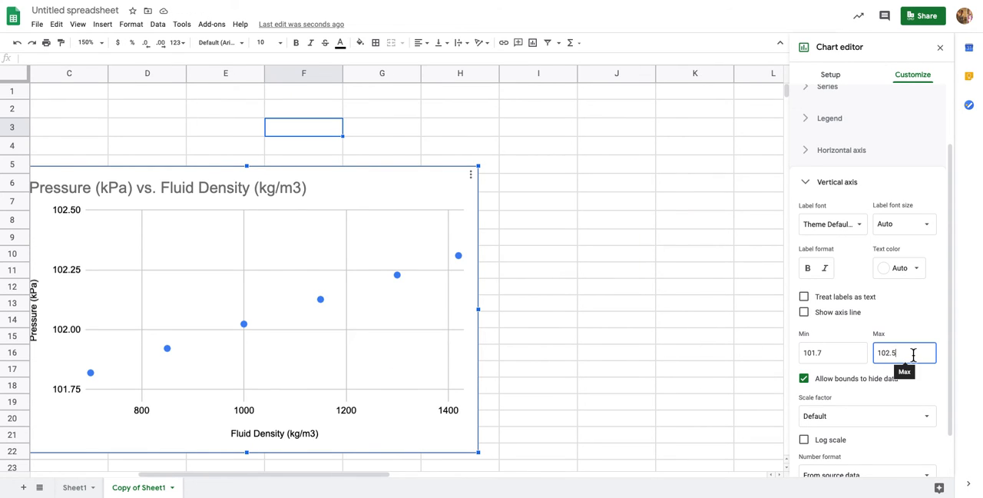
pyautogui.press('BackSpace')
pyautogui.press('BackSpace')
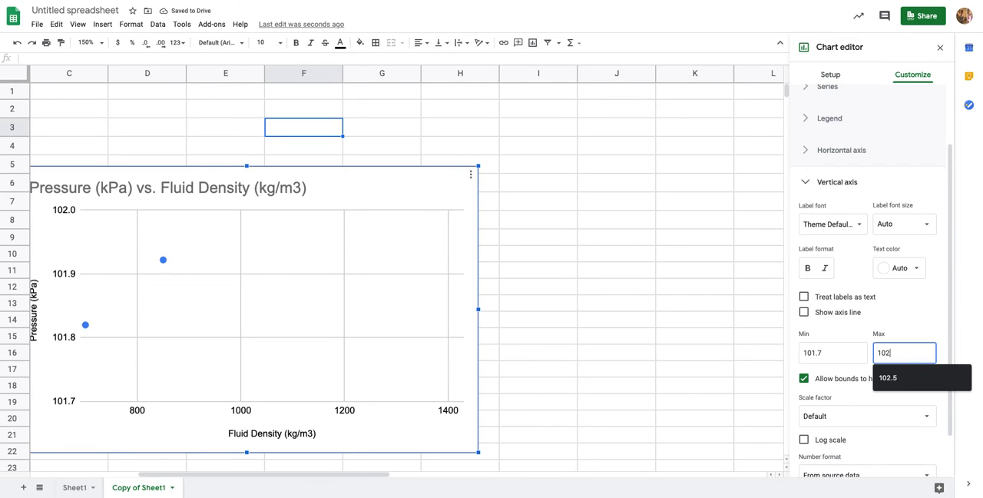
pyautogui.write('.2')
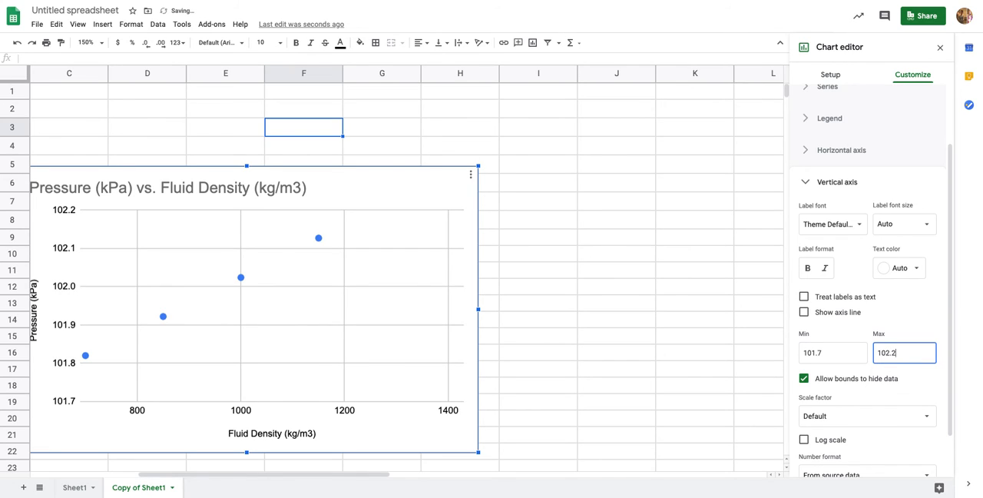
pyautogui.press('BackSpace')
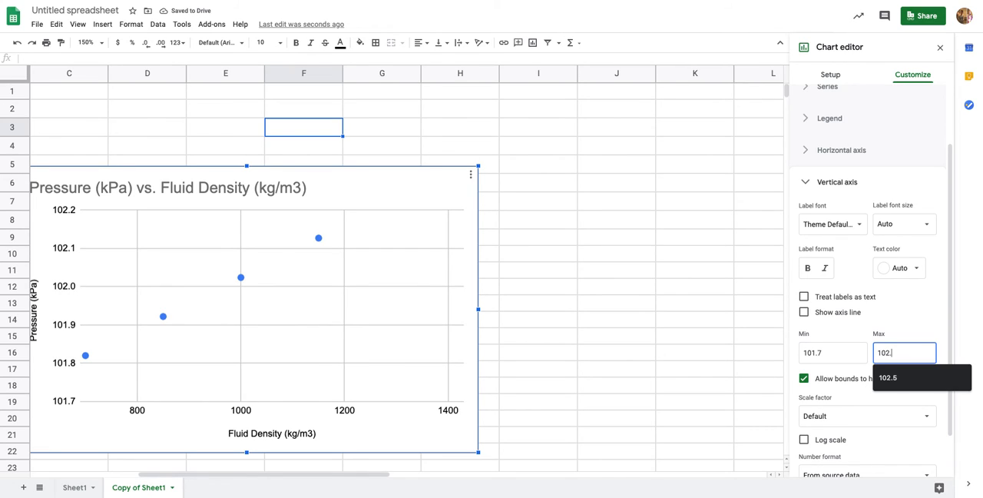
pyautogui.write('5')
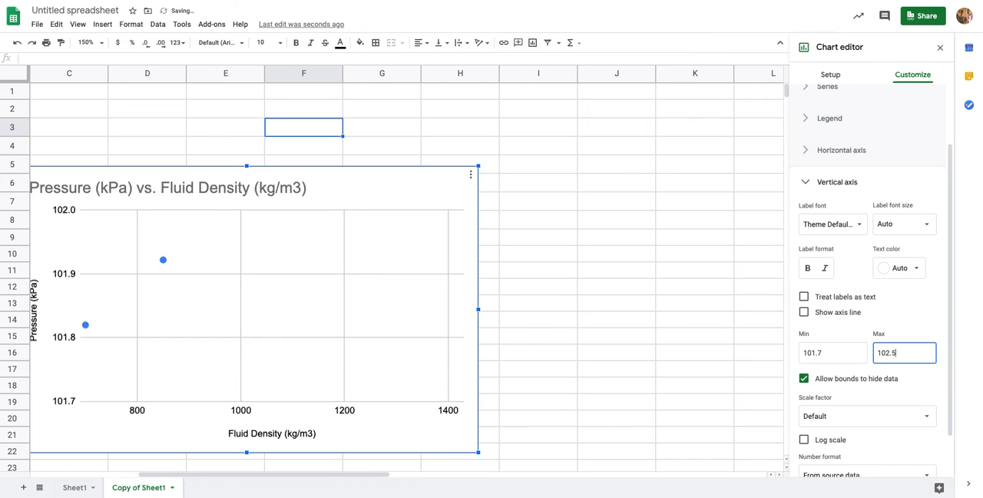
pyautogui.click(690, 342)
pyautogui.moveTo(513, 477); pyautogui.dragTo(415, 478)
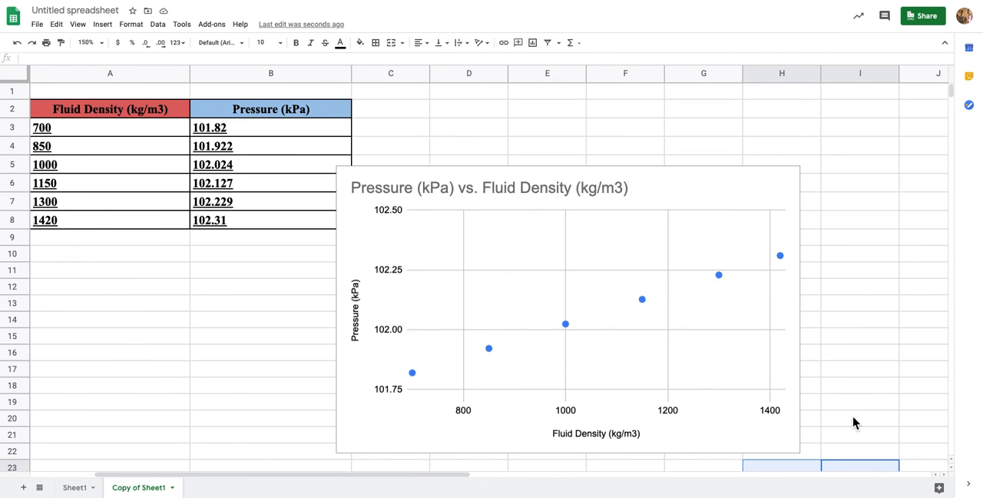
pyautogui.scroll(-1, 852, 422)
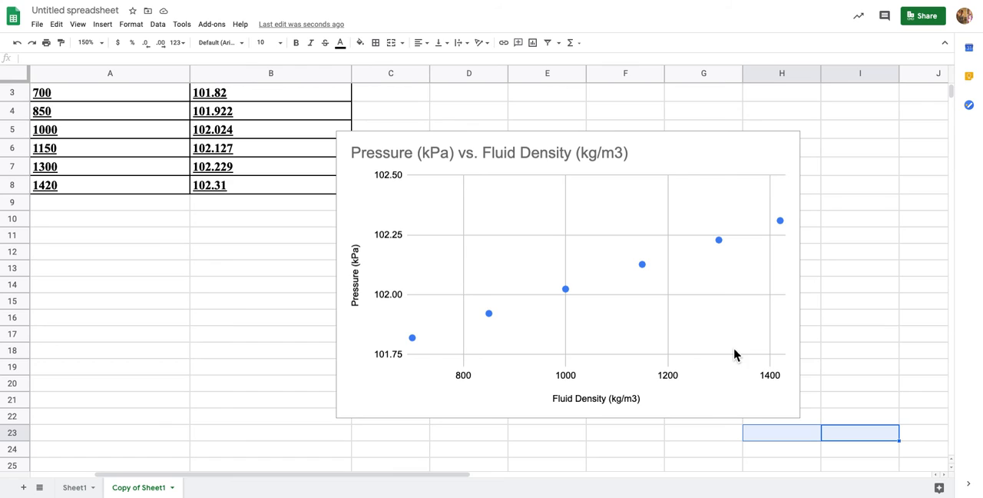
# Copy the pressure versus fluid density chart from the sheet
pyautogui.click(656, 157)
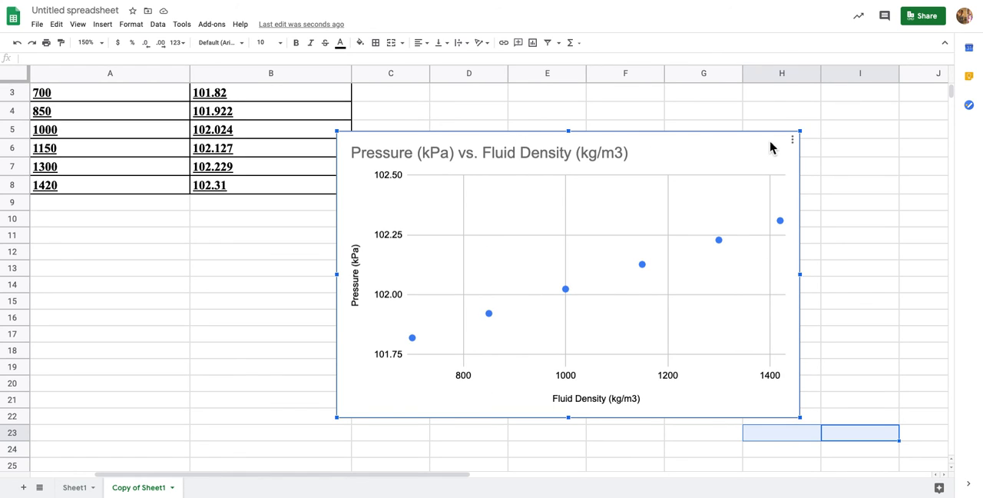
pyautogui.click(796, 144)
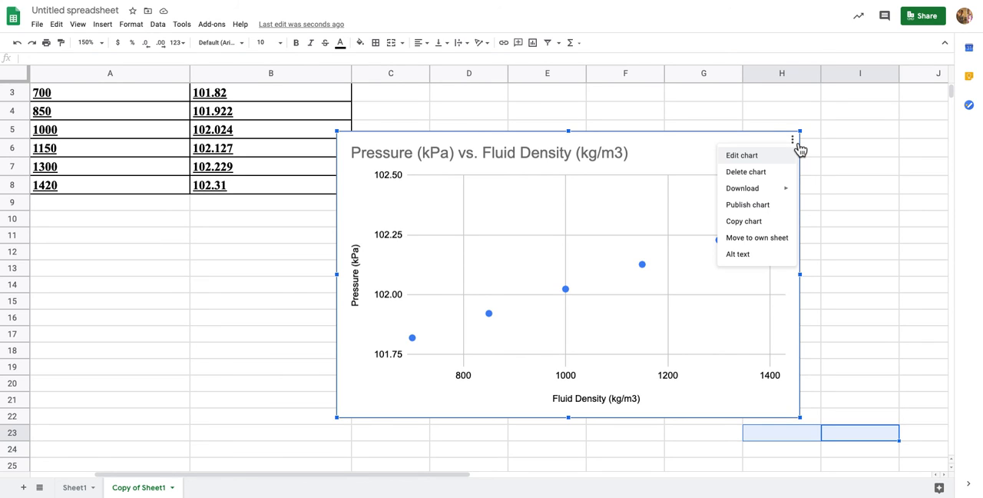
pyautogui.click(754, 223)
# Switch to the Pressure Lab Report (10/27) document and paste the chart below the conclusions table, linked to the spreadsheet
pyautogui.hotkey('ctrl', 'shift', 'Tab')
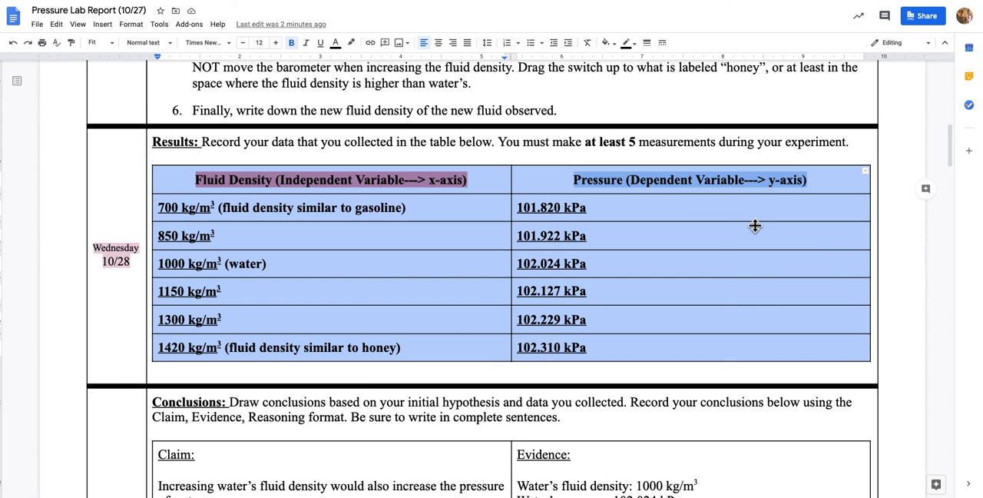
pyautogui.scroll(-10, 684, 223)
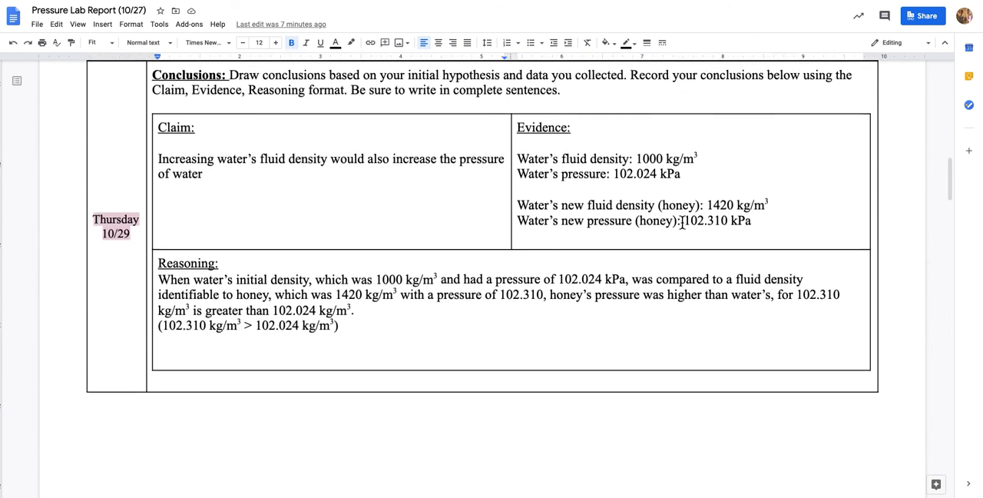
pyautogui.scroll(-1, 682, 223)
pyautogui.click(248, 179)
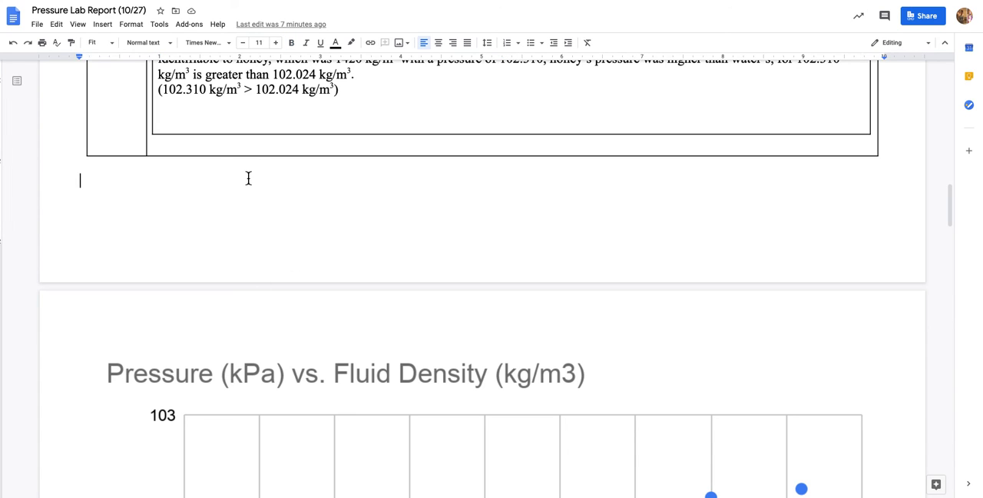
pyautogui.hotkey('ctrl', 'v')
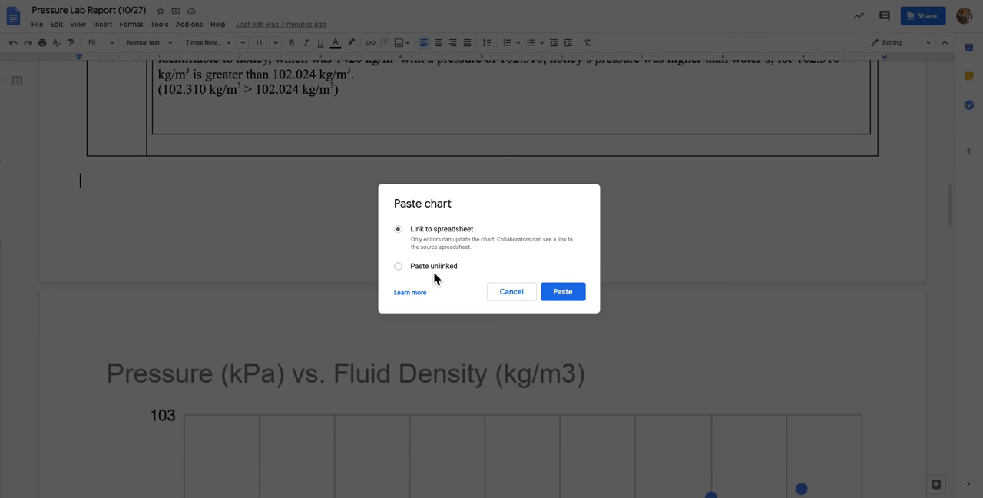
pyautogui.click(563, 292)
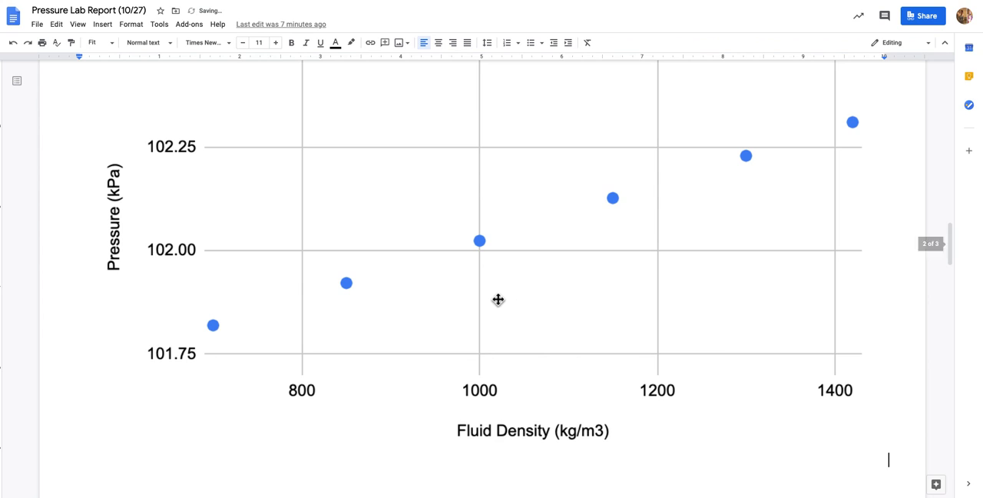
pyautogui.scroll(2, 498, 300)
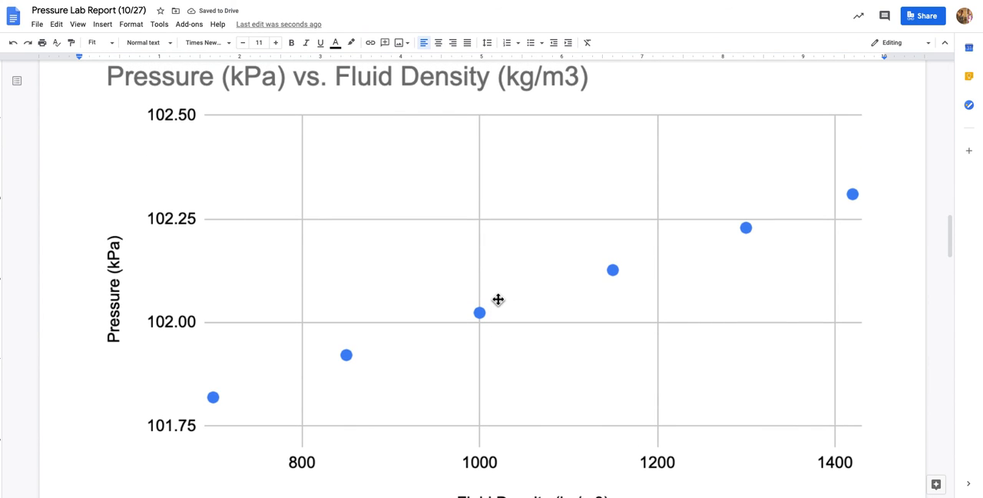
pyautogui.scroll(1, 497, 299)
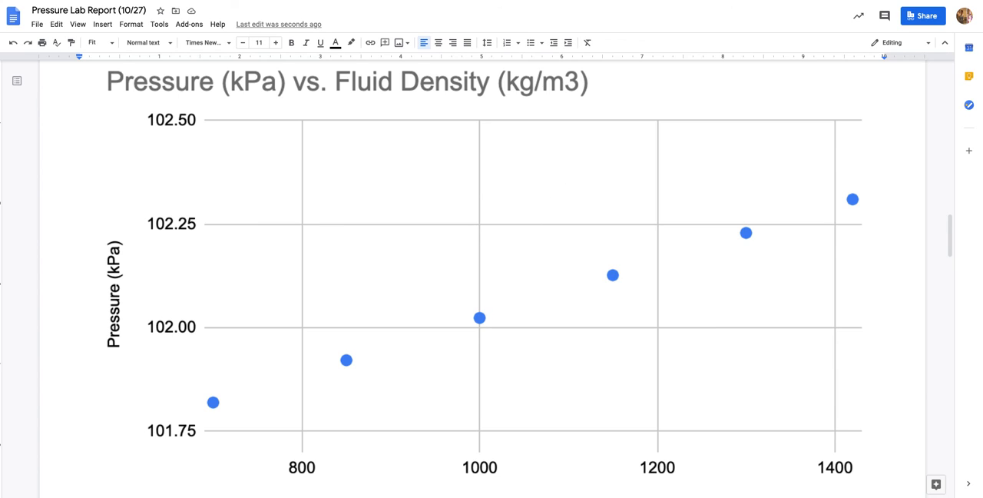